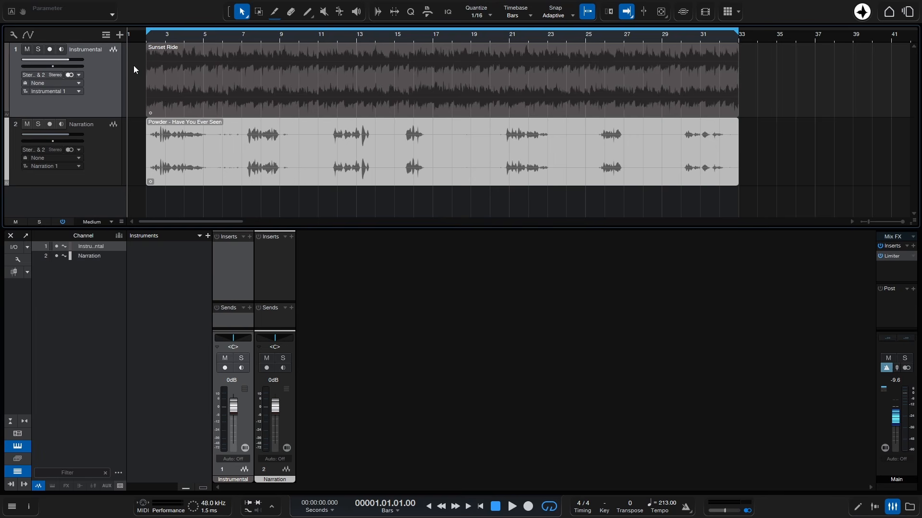
# Play the Instrumental and Narration tracks together from the start, and stop playback
pyautogui.press('space')
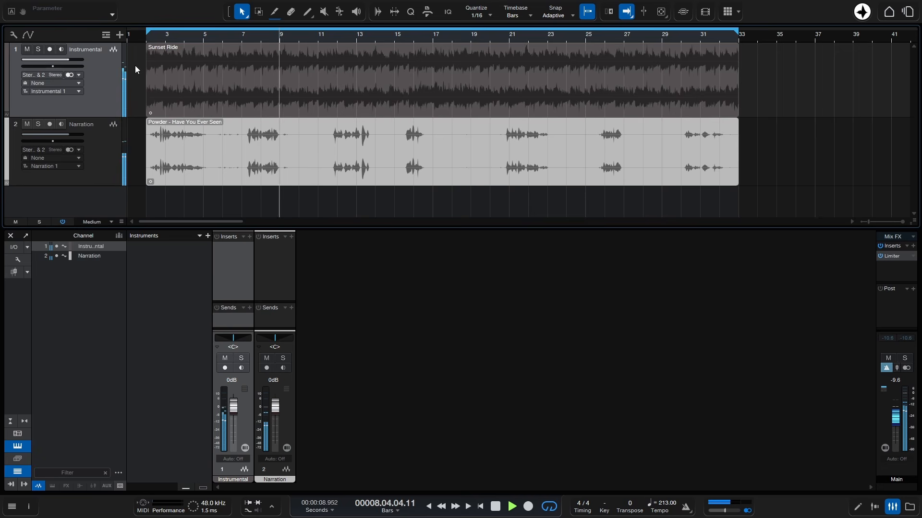
pyautogui.press('space')
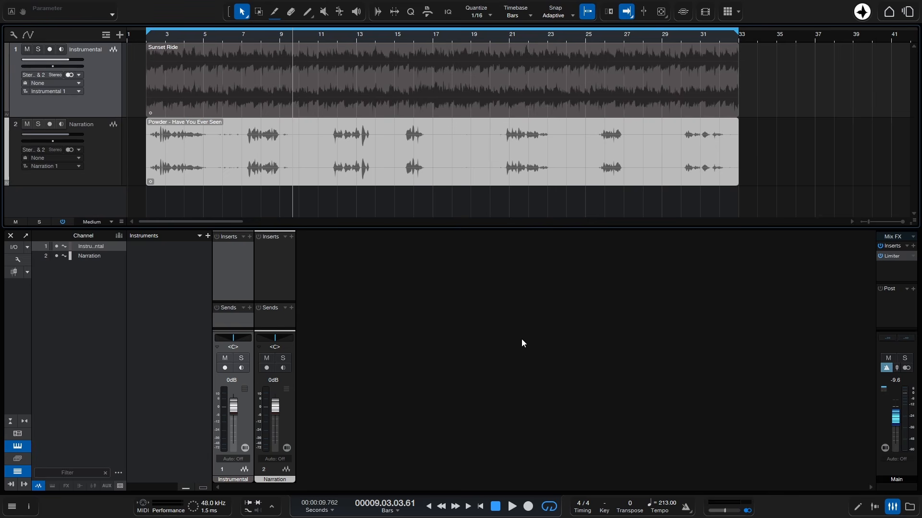
# Insert a Compressor on the Instrumental channel, move its window clear of the tracks, and audition the mix briefly
pyautogui.click(893, 507)
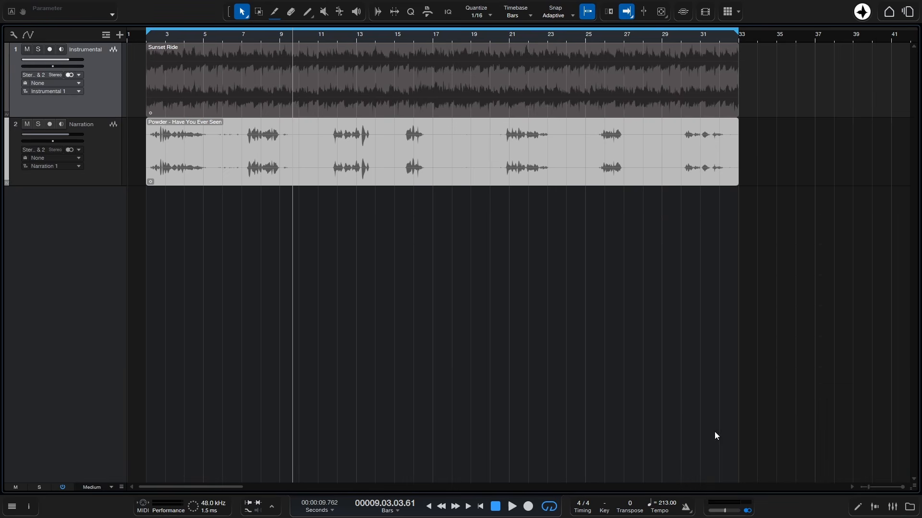
pyautogui.click(893, 507)
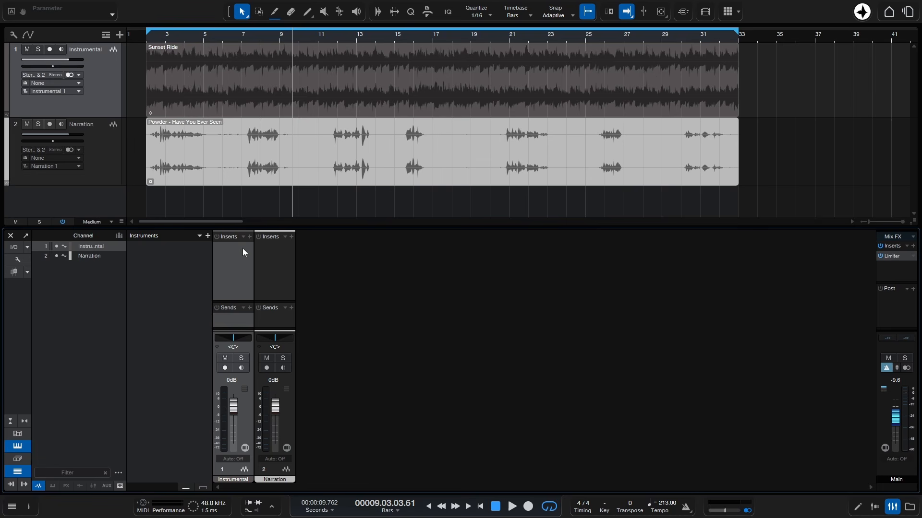
pyautogui.click(250, 238)
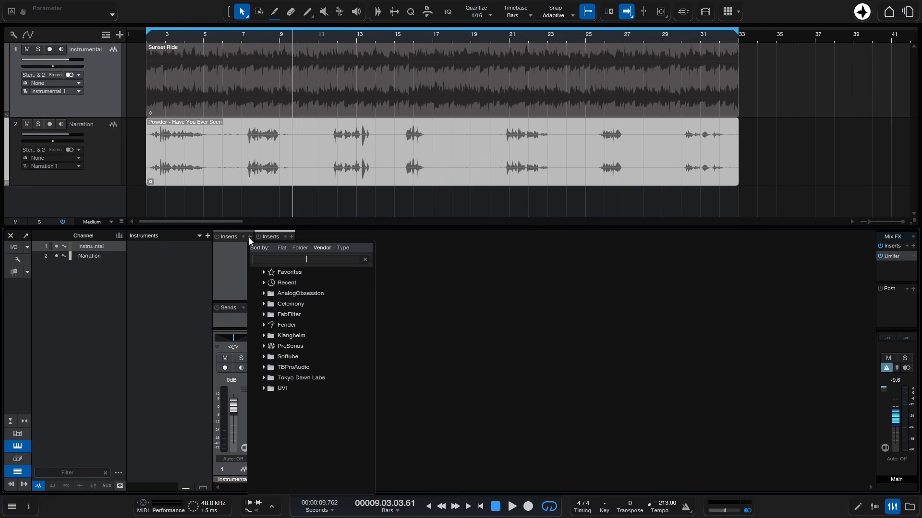
pyautogui.write('com')
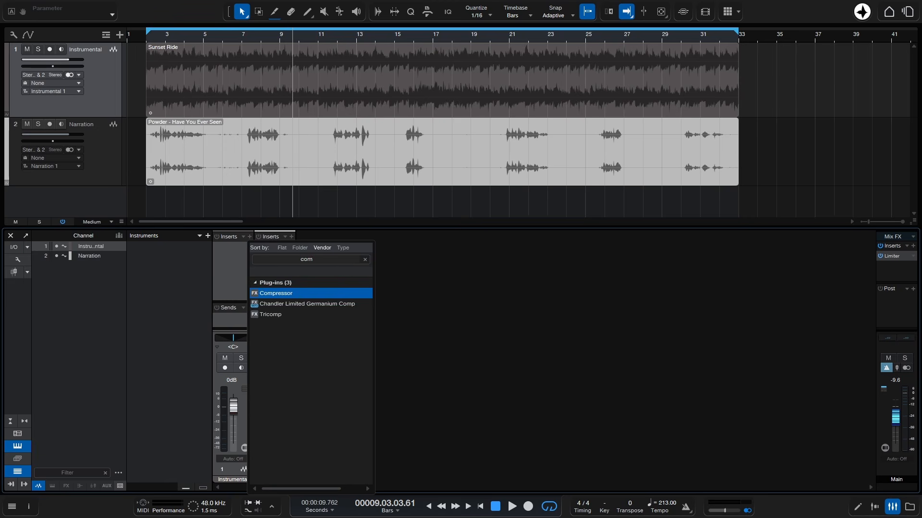
pyautogui.press('Return')
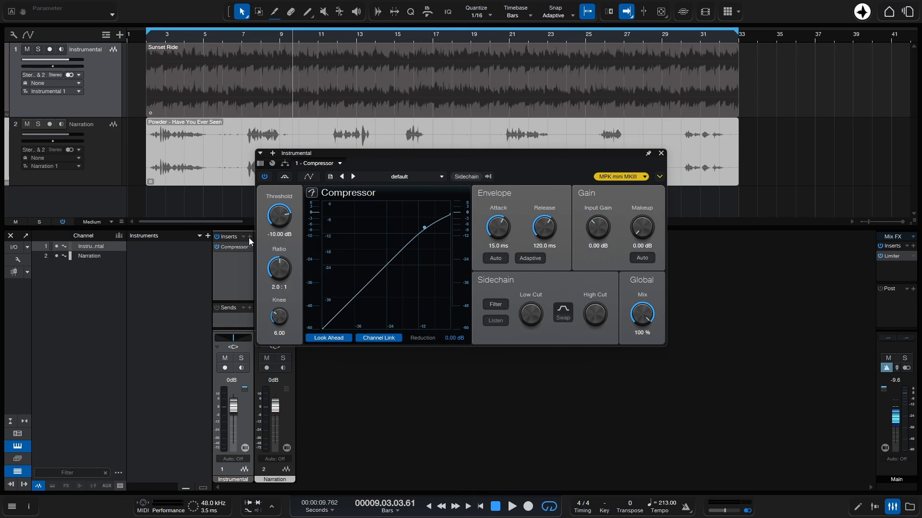
pyautogui.moveTo(435, 157); pyautogui.dragTo(532, 263)
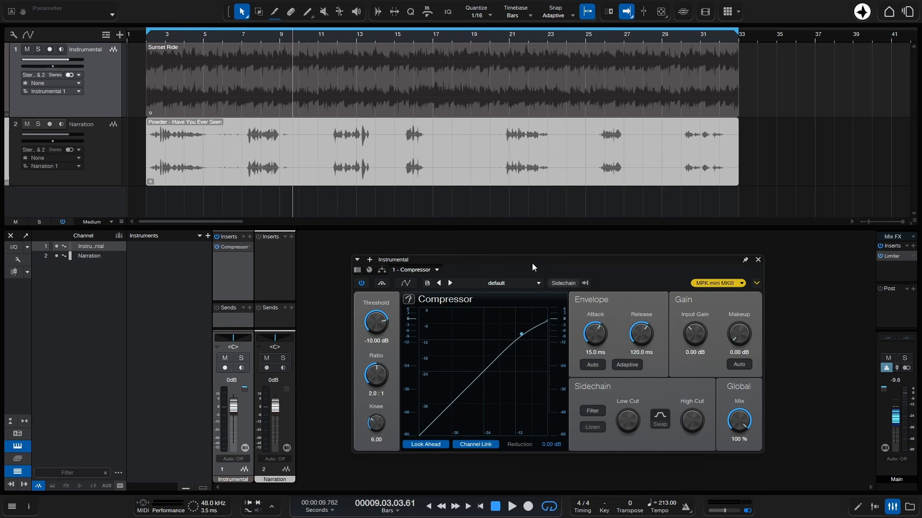
pyautogui.press('space')
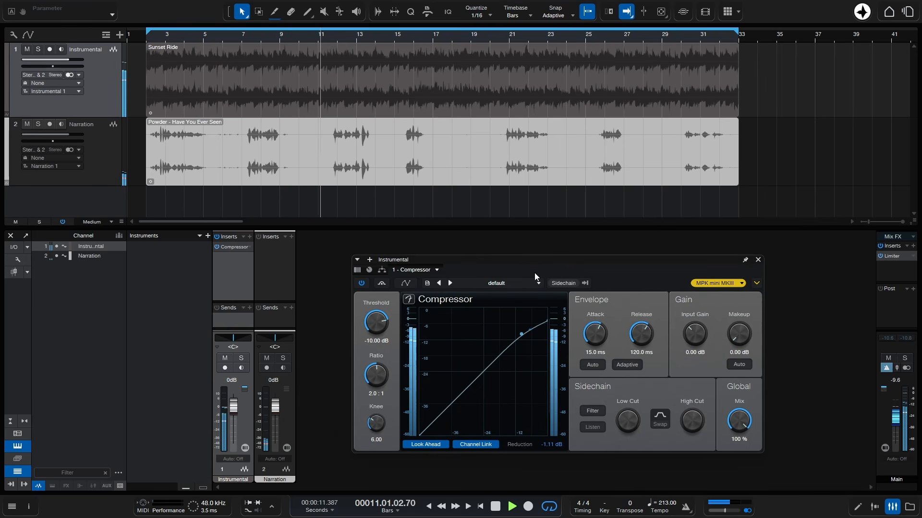
pyautogui.press('space')
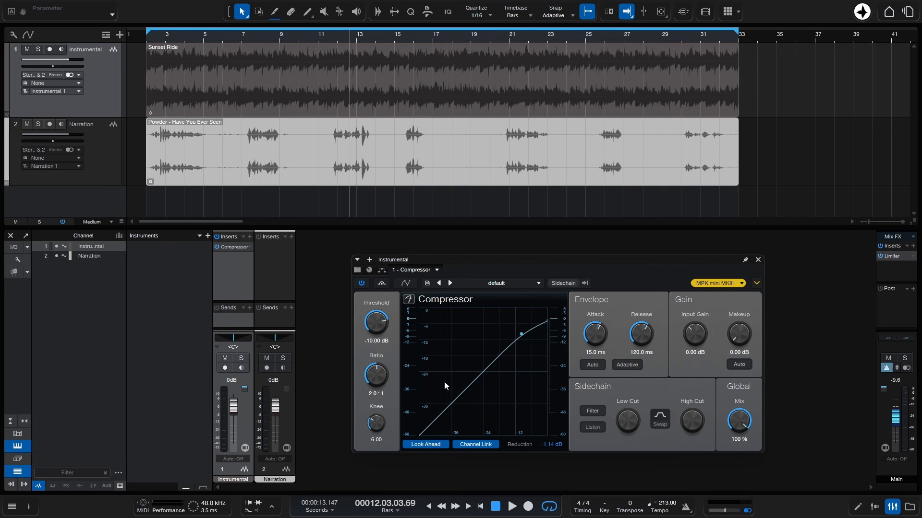
# Send the Narration track to the Compressor's sidechain input and enable the external sidechain
pyautogui.click(585, 283)
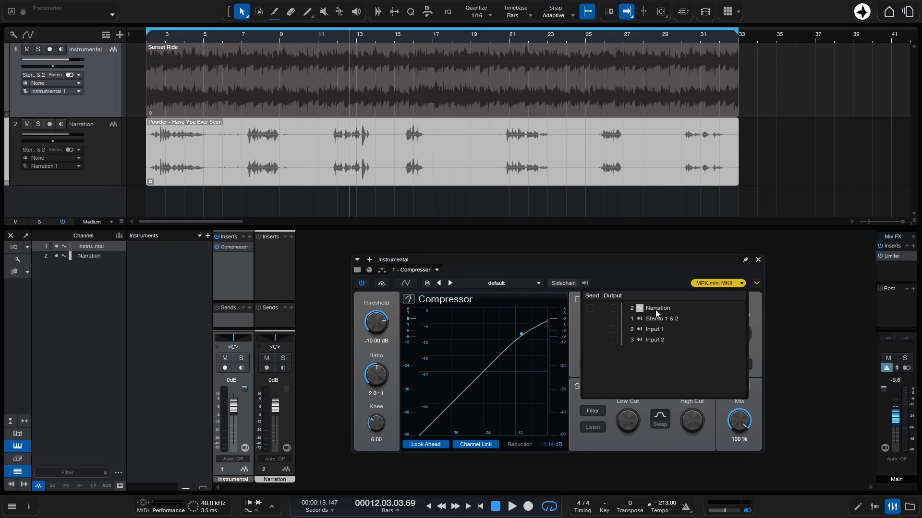
pyautogui.click(590, 308)
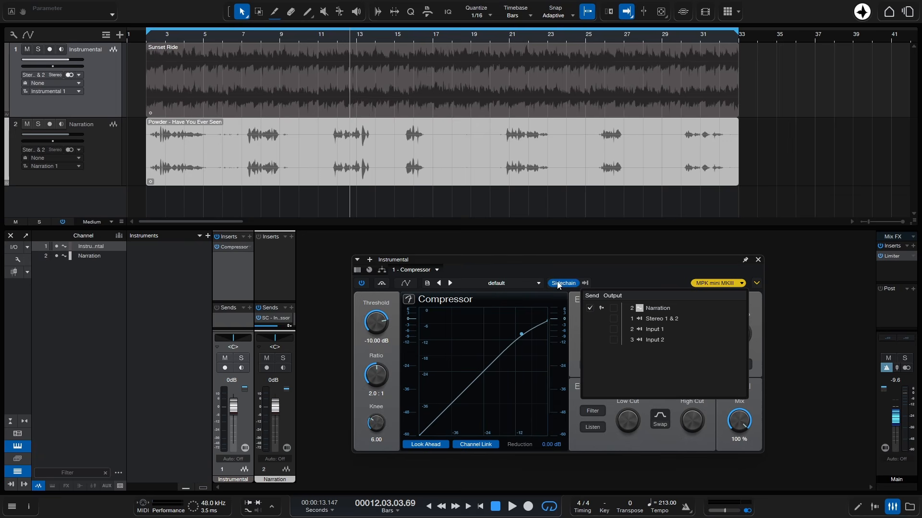
pyautogui.click(638, 270)
pyautogui.click(562, 283)
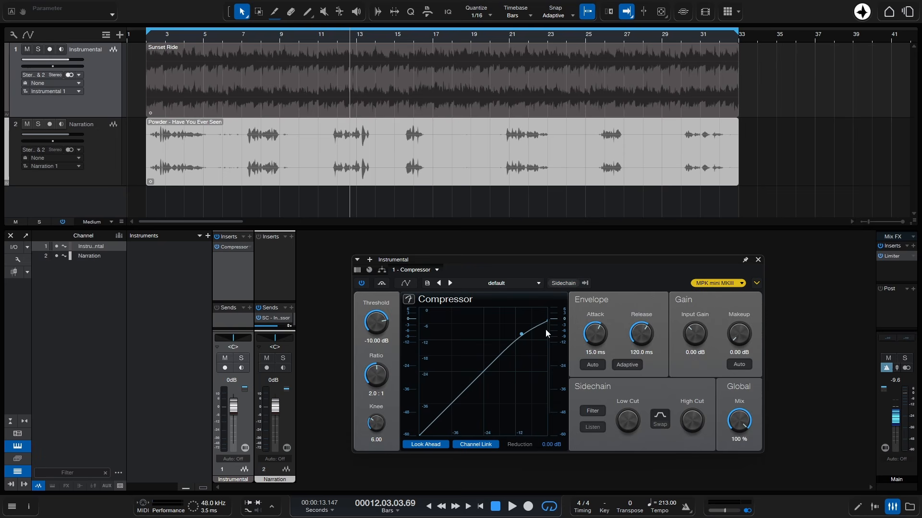
pyautogui.click(584, 283)
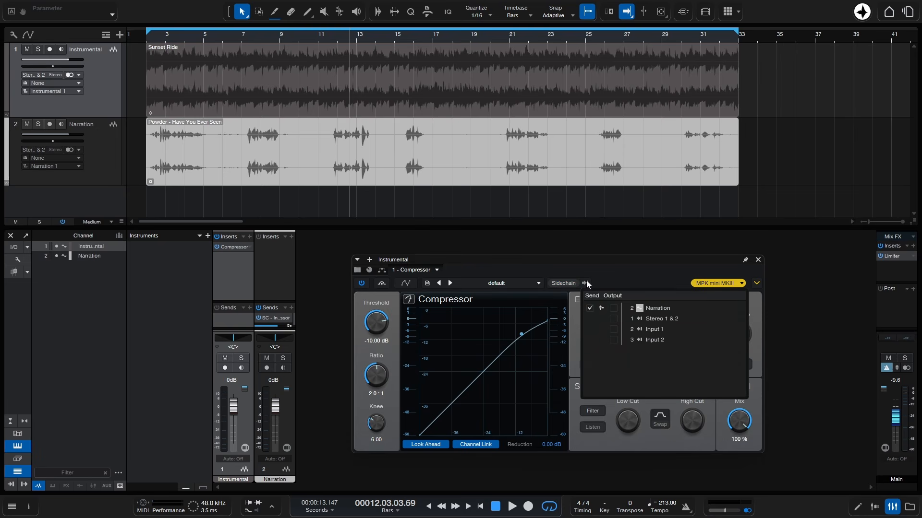
pyautogui.click(629, 279)
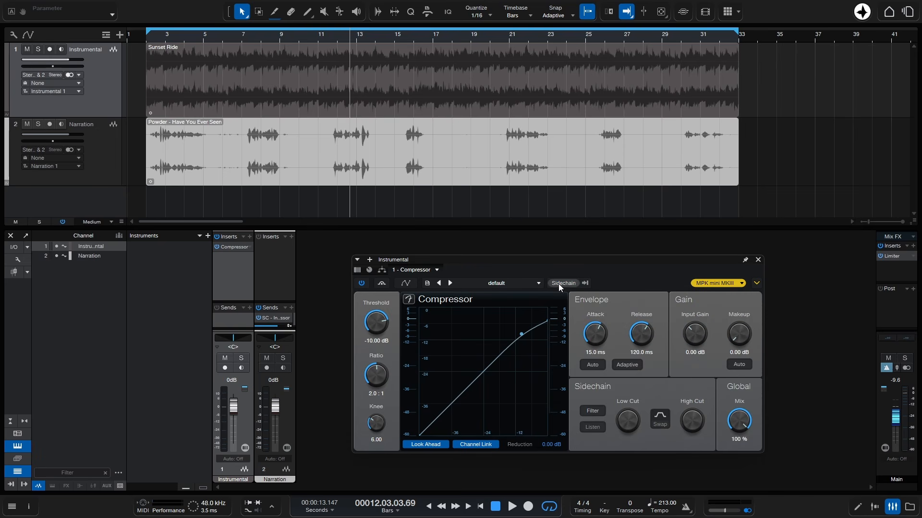
pyautogui.click(563, 284)
# Play from the start of the clips and set the Compressor's threshold to -32.80 dB and ratio to 7.9:1
pyautogui.click(148, 41)
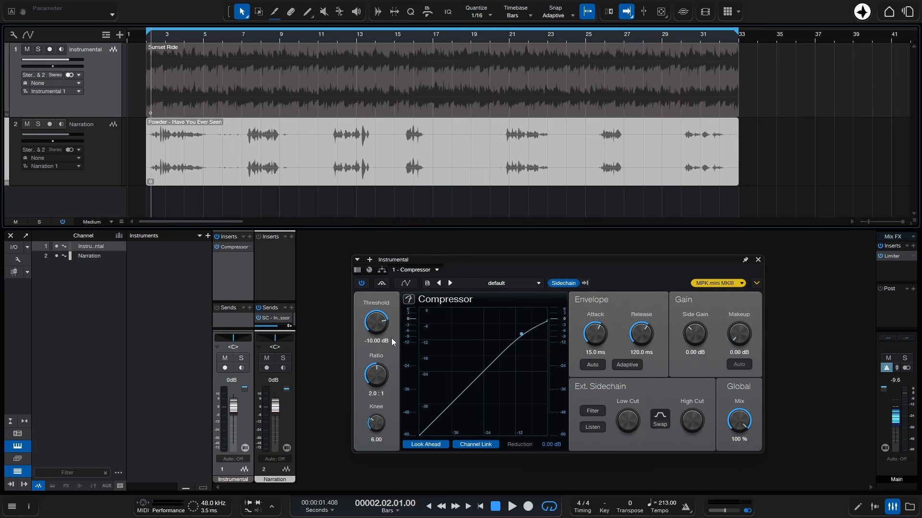
pyautogui.press('space')
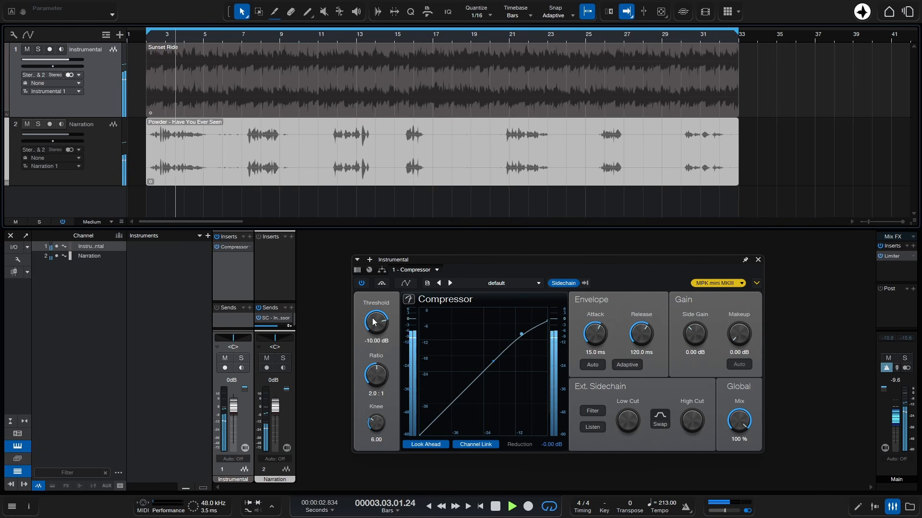
pyautogui.moveTo(374, 322); pyautogui.dragTo(376, 360)
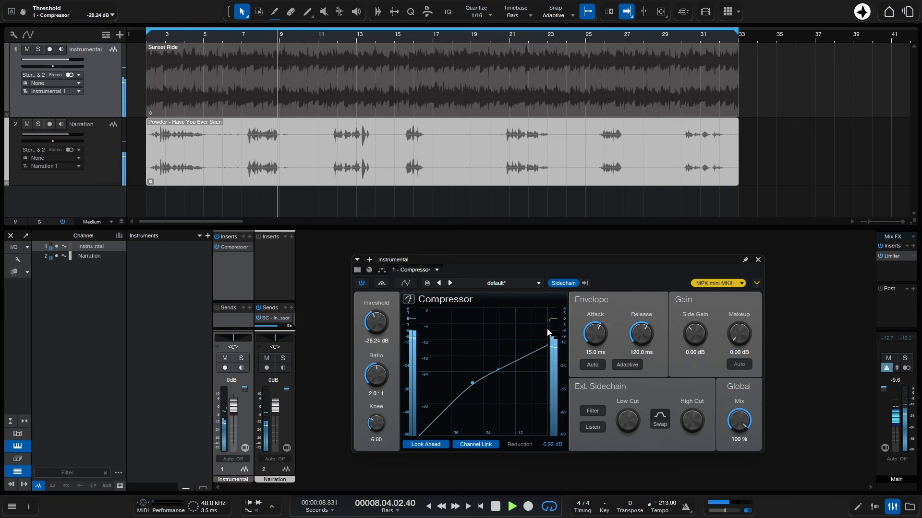
pyautogui.moveTo(375, 330); pyautogui.dragTo(371, 343)
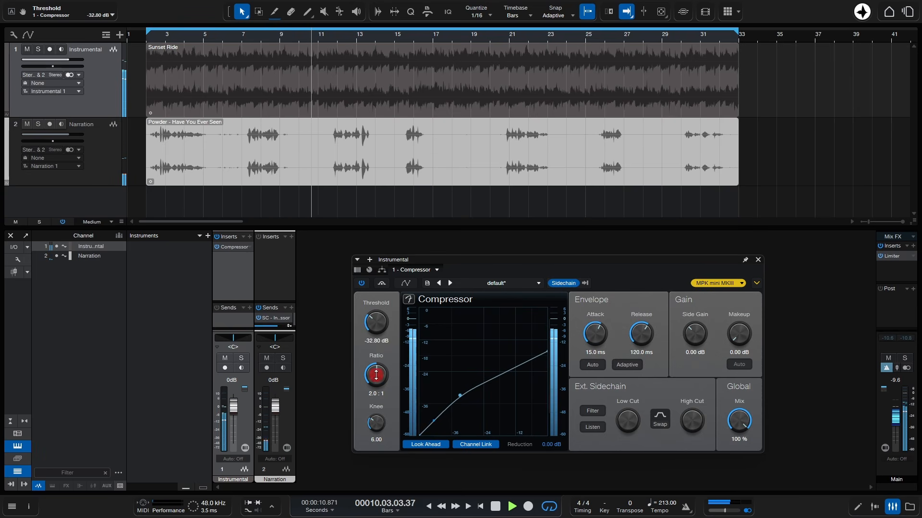
pyautogui.moveTo(376, 375); pyautogui.dragTo(376, 353)
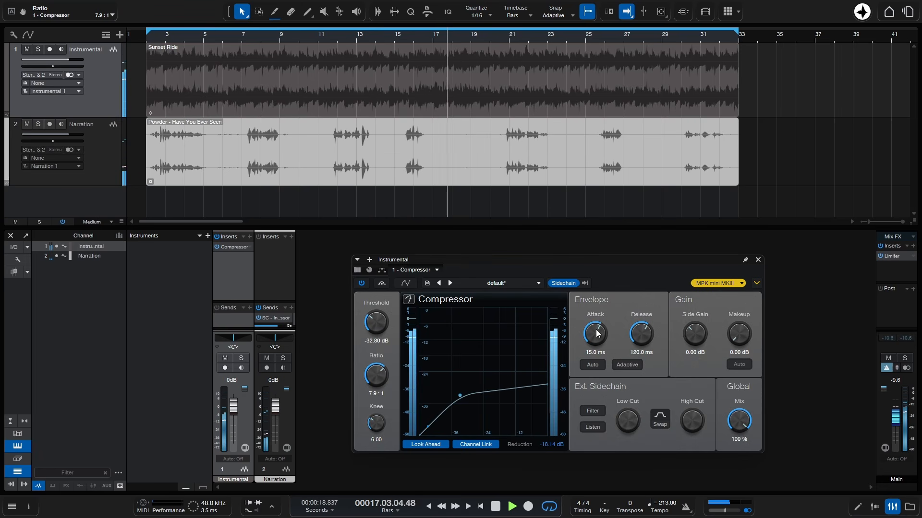
# Adjust the Compressor's envelope during playback, ending at an attack of 1.67 ms and a release of 6.43 ms
pyautogui.moveTo(597, 333); pyautogui.dragTo(597, 366)
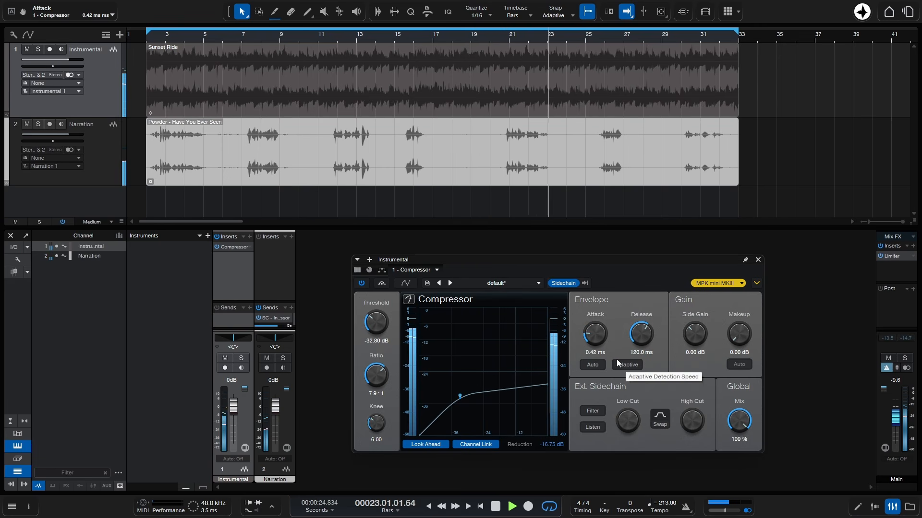
pyautogui.moveTo(595, 333); pyautogui.dragTo(599, 310)
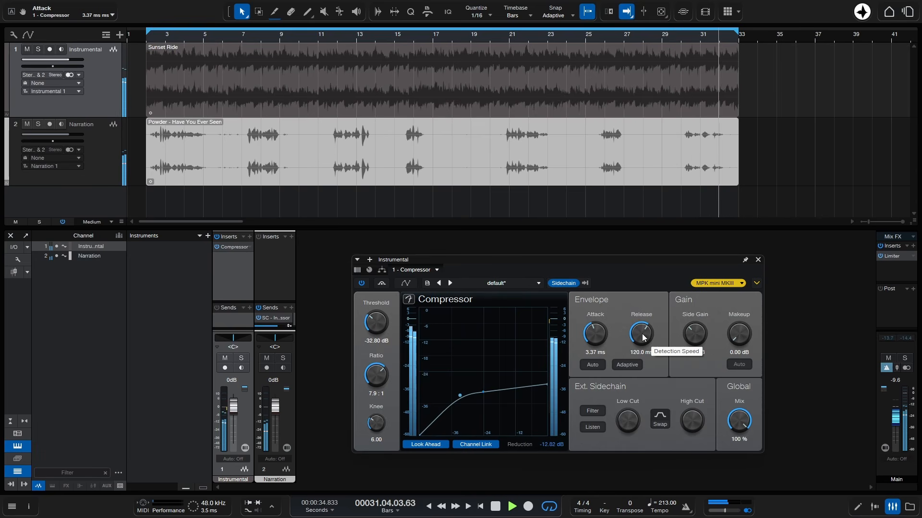
pyautogui.moveTo(643, 337); pyautogui.dragTo(645, 313)
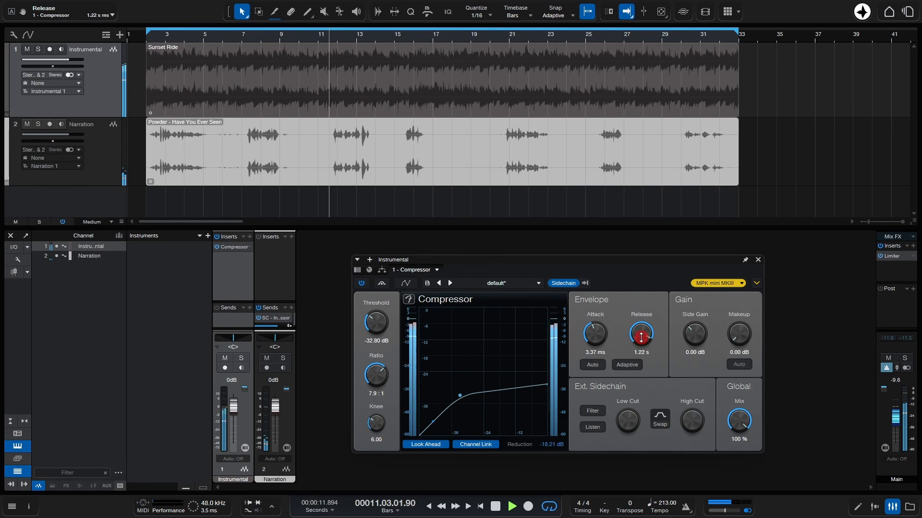
pyautogui.moveTo(641, 338); pyautogui.dragTo(643, 387)
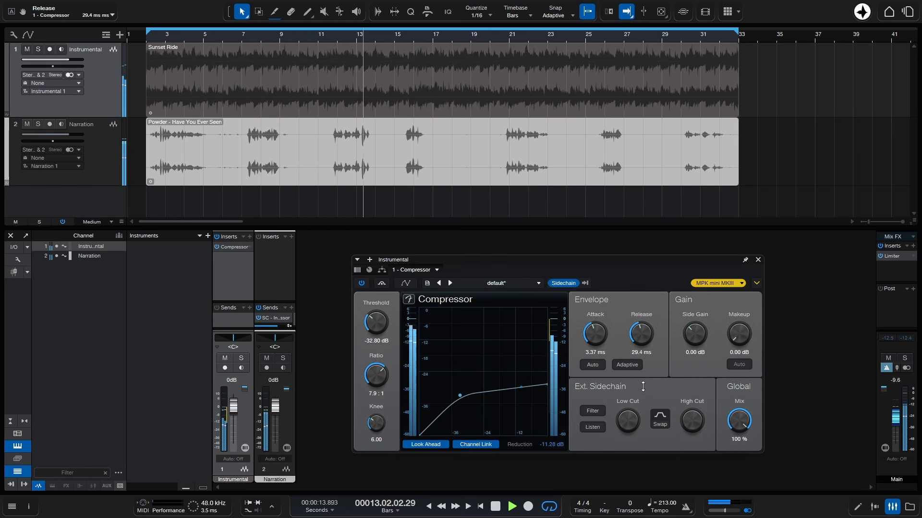
pyautogui.moveTo(638, 327); pyautogui.dragTo(614, 323)
pyautogui.click(595, 325)
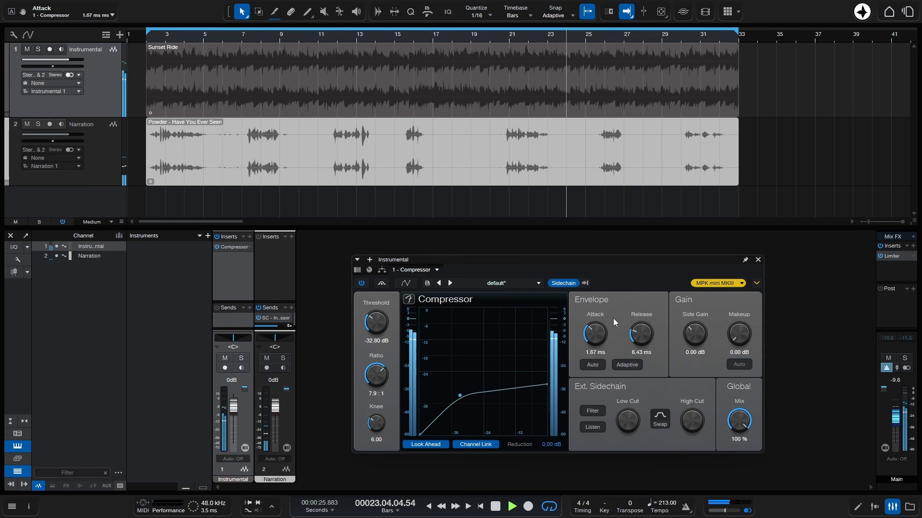
pyautogui.press('space')
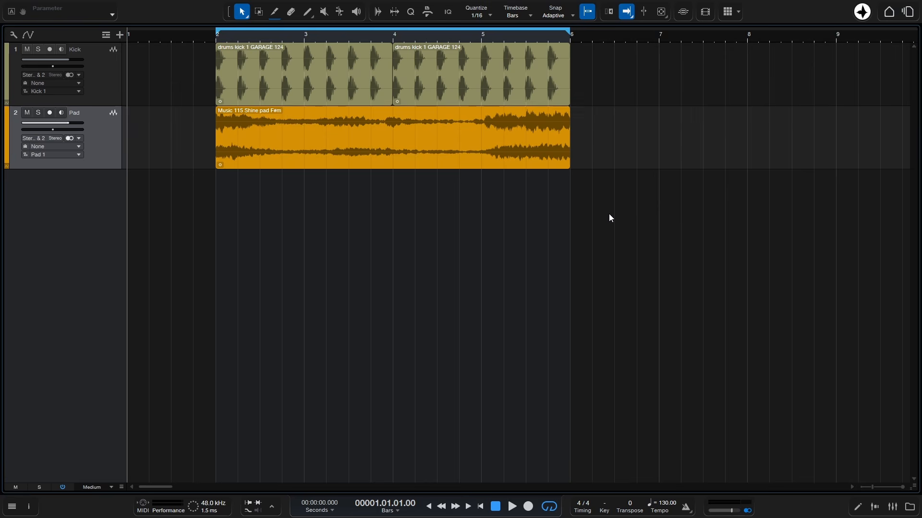
# Play the Kick and Pad loop from just before bar 2, and return the playhead to the start
pyautogui.click(182, 40)
pyautogui.press('space')
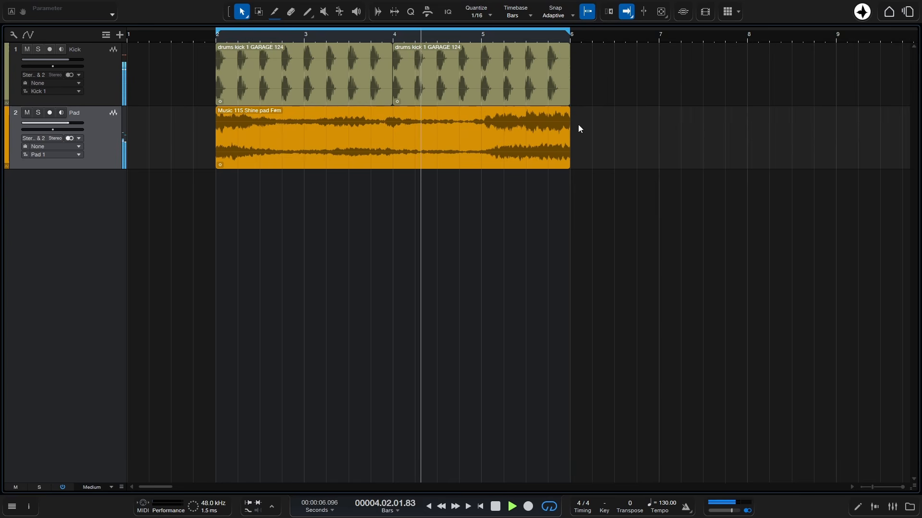
pyautogui.press('space')
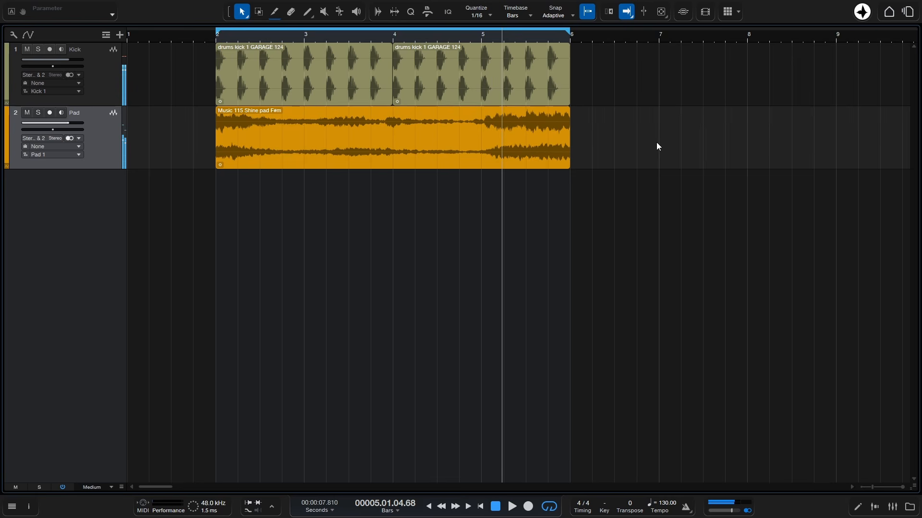
pyautogui.press('Home')
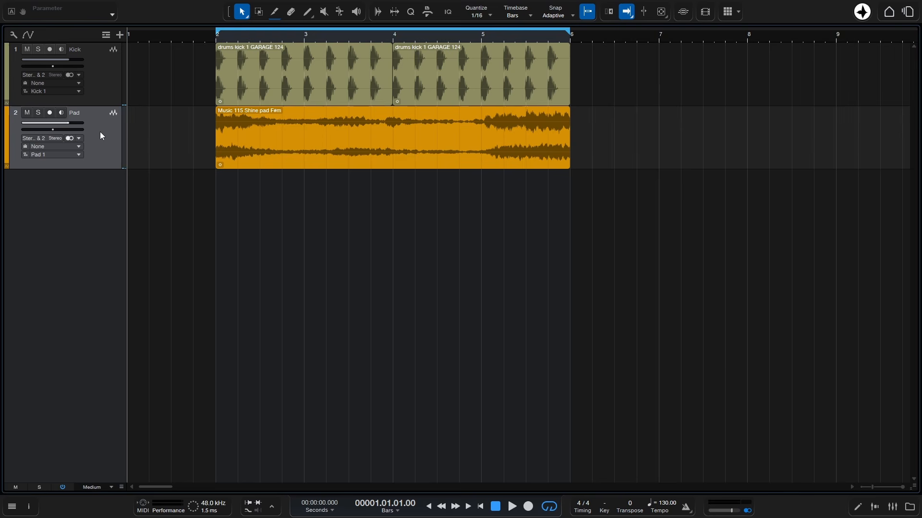
# Show the mixer at a greater height and insert a Compressor on the Pad channel, moving its window off the tracks
pyautogui.click(893, 508)
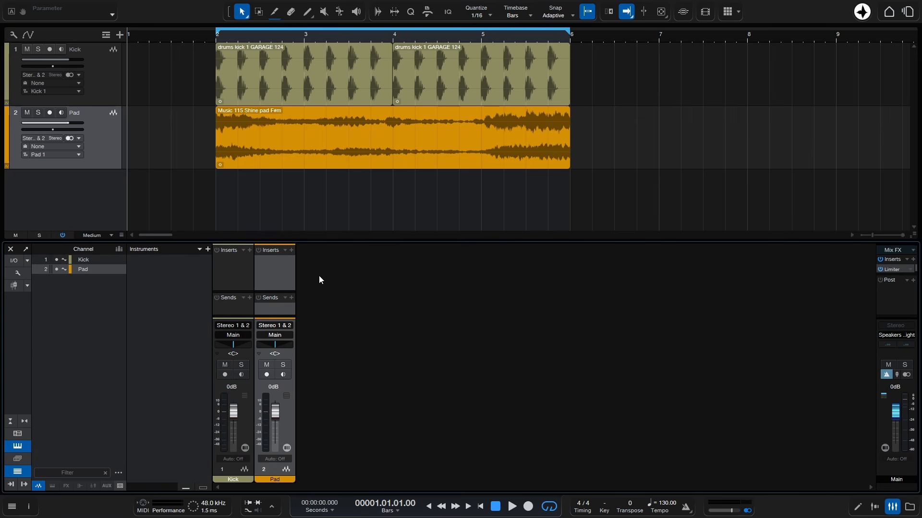
pyautogui.moveTo(350, 243); pyautogui.dragTo(350, 209)
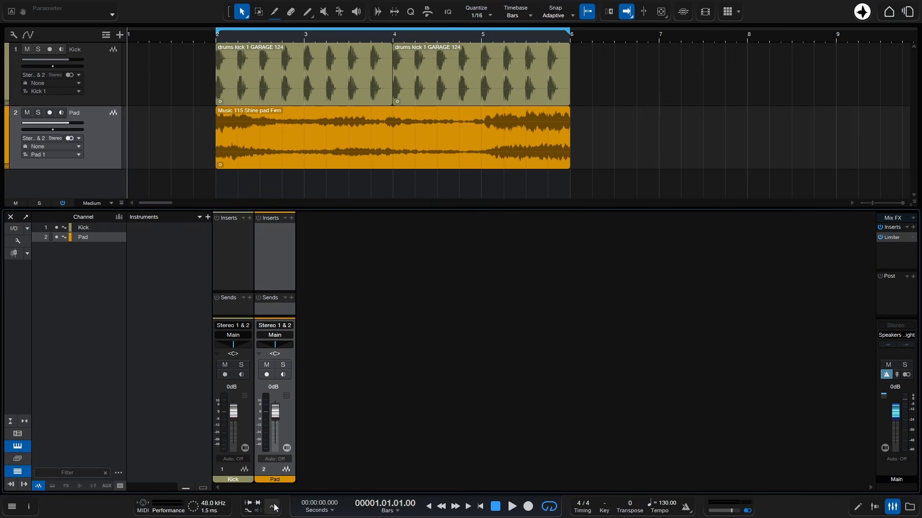
pyautogui.click(292, 218)
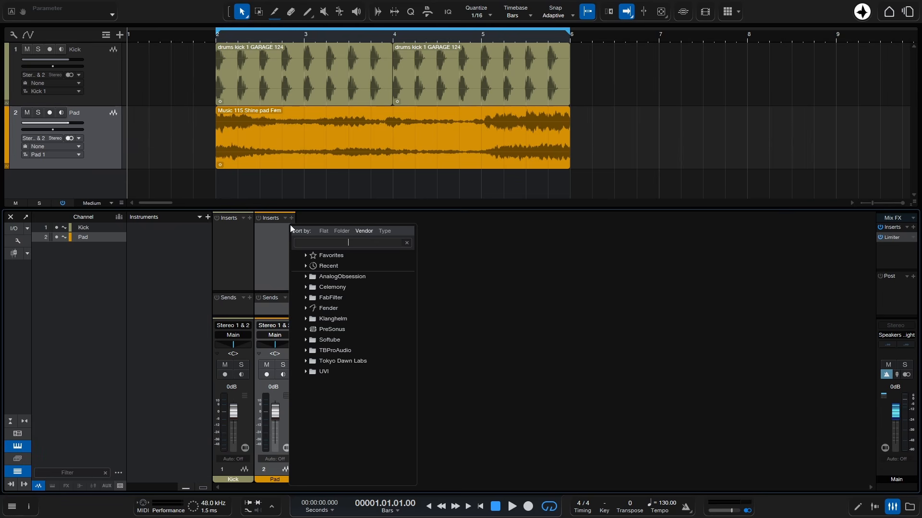
pyautogui.write('com')
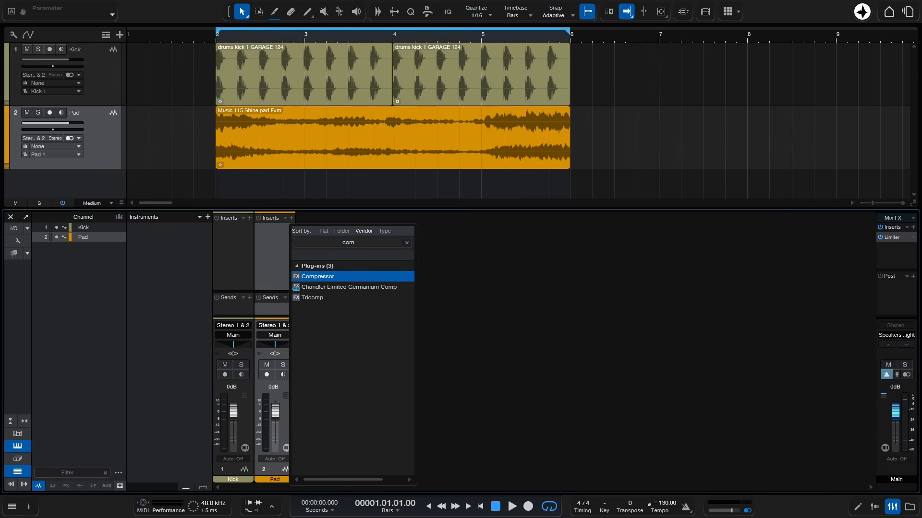
pyautogui.press('Return')
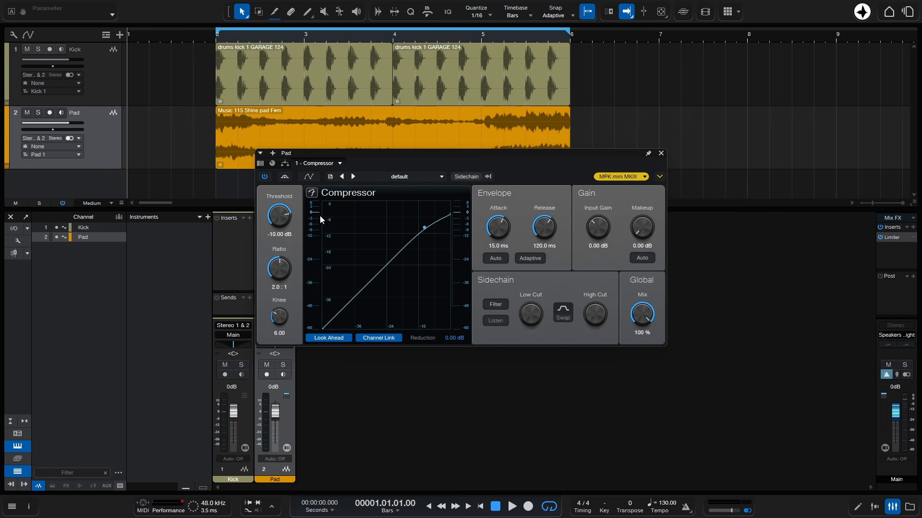
pyautogui.moveTo(407, 154); pyautogui.dragTo(499, 225)
# Feed the Kick channel into the Pad Compressor's sidechain as a send, keeping the external sidechain enabled
pyautogui.click(580, 249)
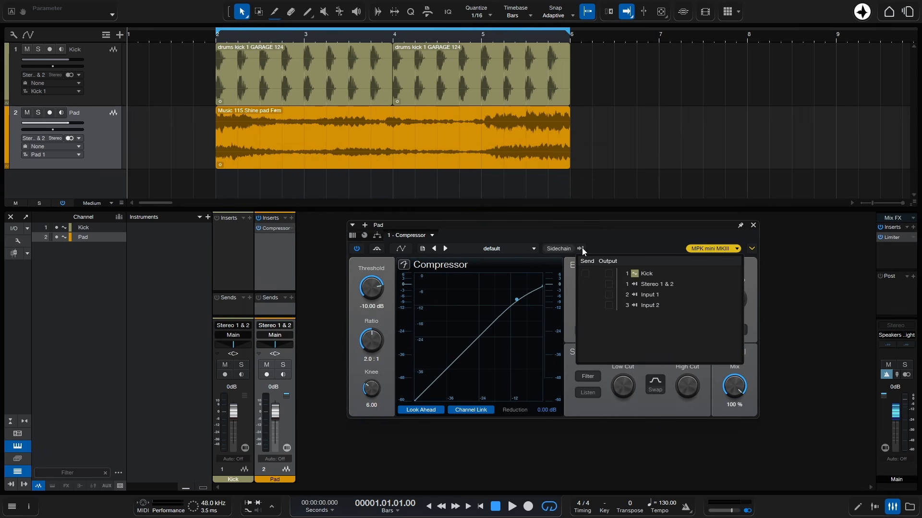
pyautogui.click(585, 274)
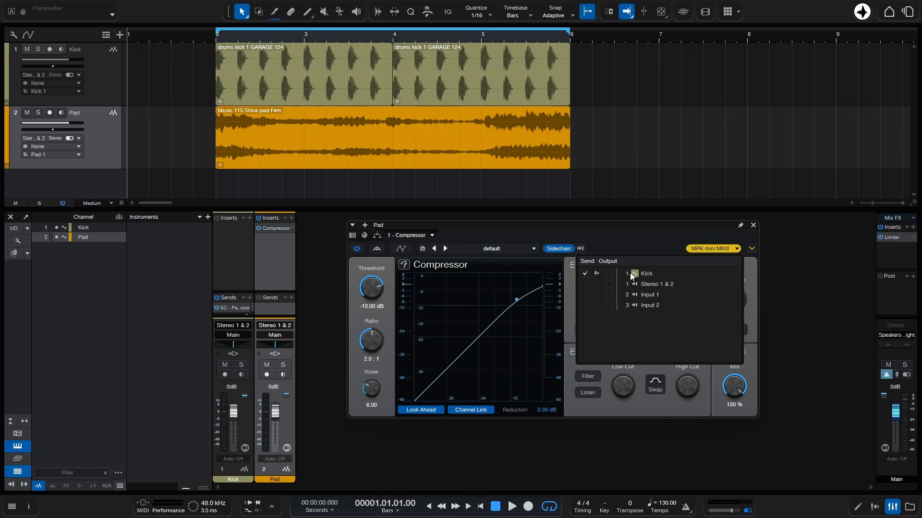
pyautogui.click(562, 250)
pyautogui.click(560, 249)
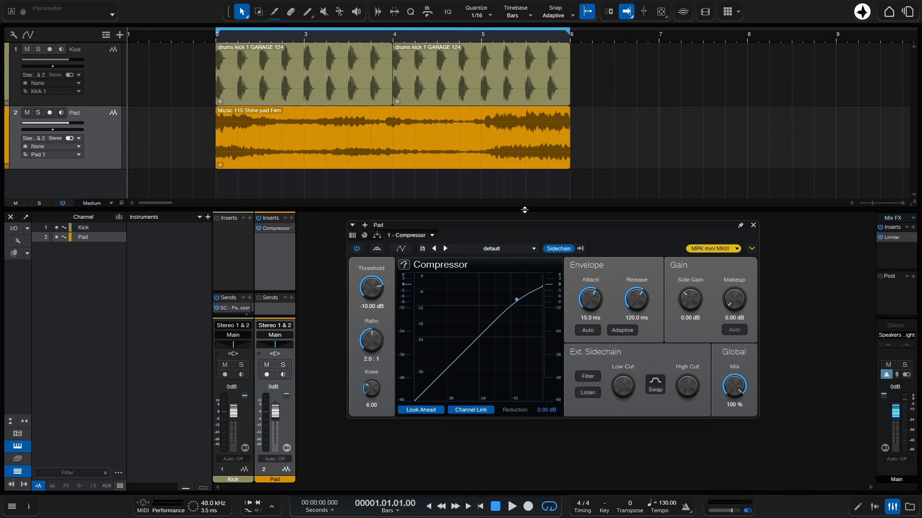
# Play the loop while setting the Pad Compressor's threshold to -34.24 dB and ratio to 20.0:1, and stop playback
pyautogui.press('space')
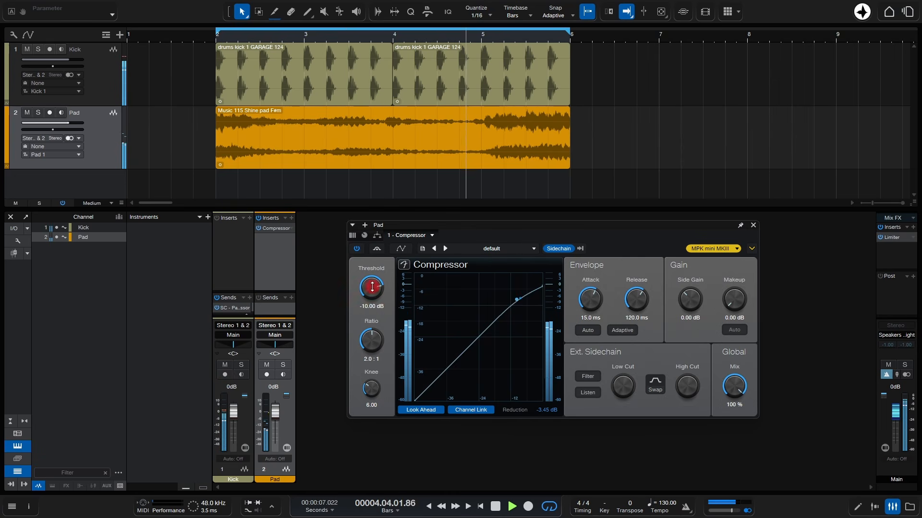
pyautogui.moveTo(372, 288); pyautogui.dragTo(372, 309)
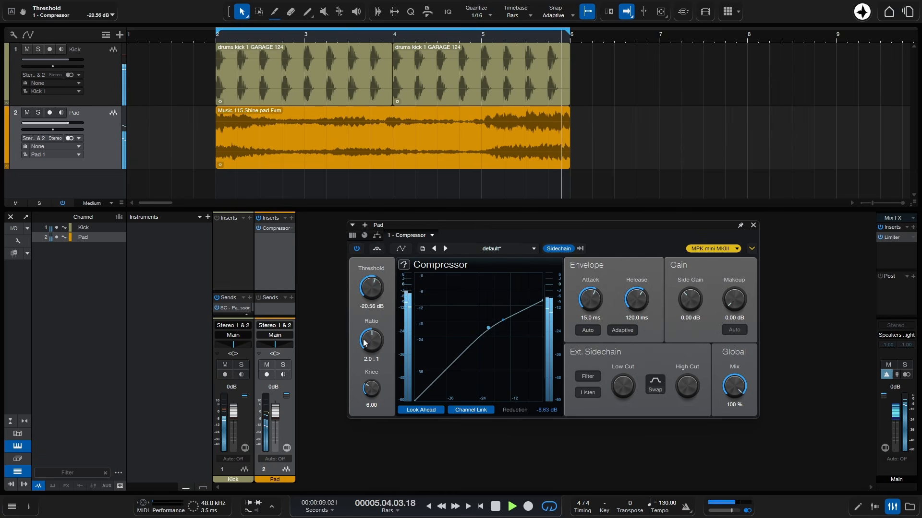
pyautogui.moveTo(368, 349); pyautogui.dragTo(371, 293)
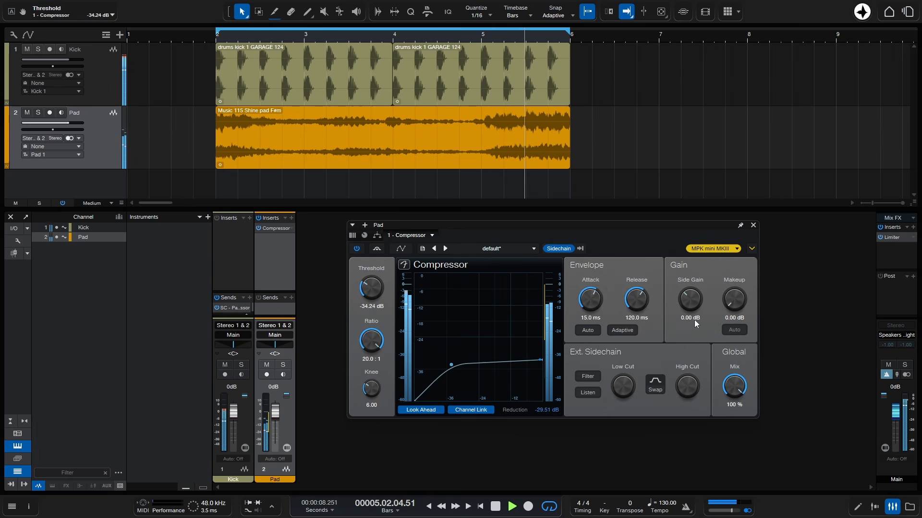
pyautogui.press('space')
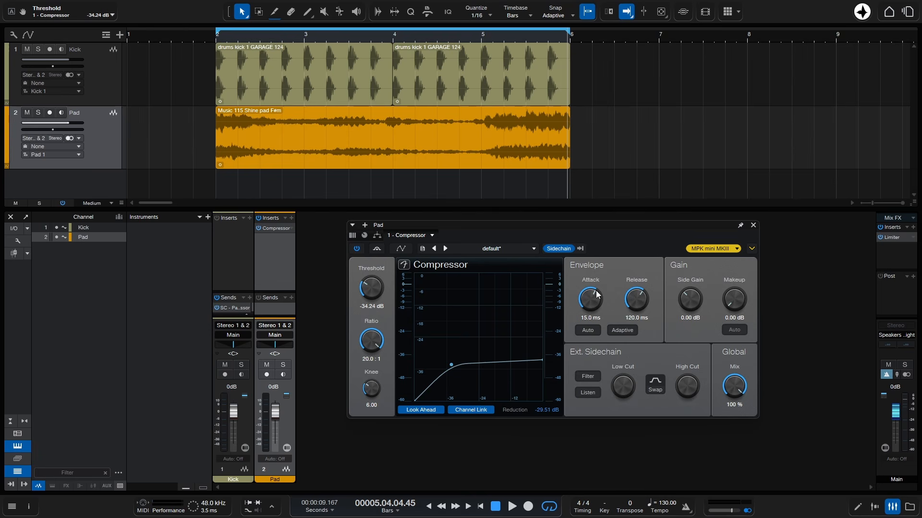
# During playback, set the Pad Compressor's attack to 0.10 ms, release to 19.4 ms and mix to 98.0 %, and stop playback
pyautogui.press('space')
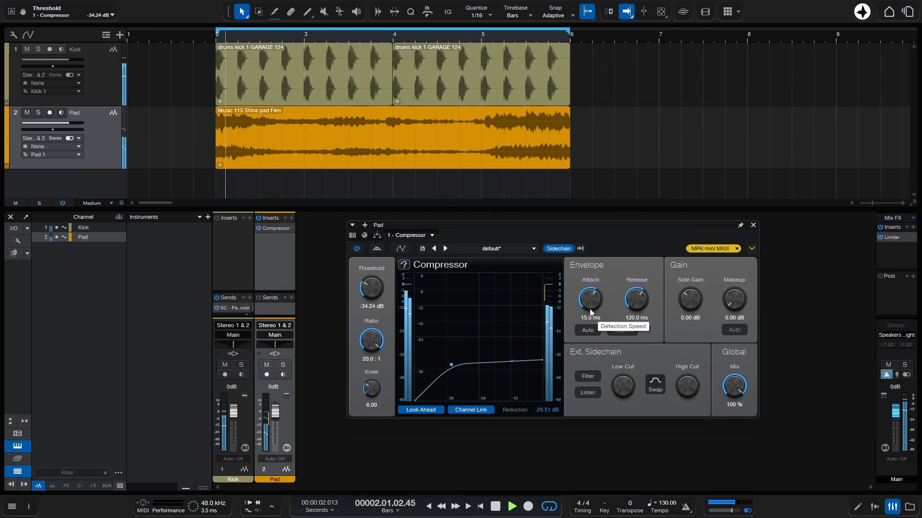
pyautogui.click(589, 300)
pyautogui.moveTo(590, 300); pyautogui.dragTo(590, 364)
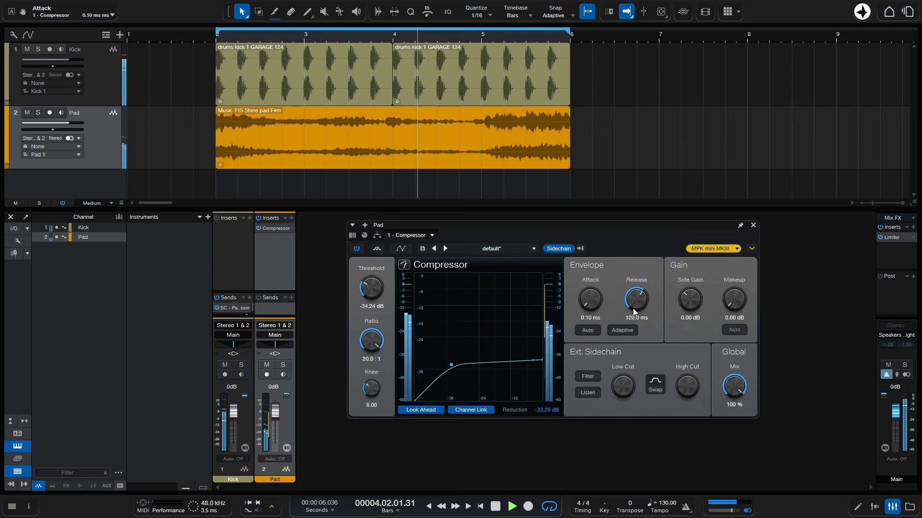
pyautogui.moveTo(637, 303); pyautogui.dragTo(639, 352)
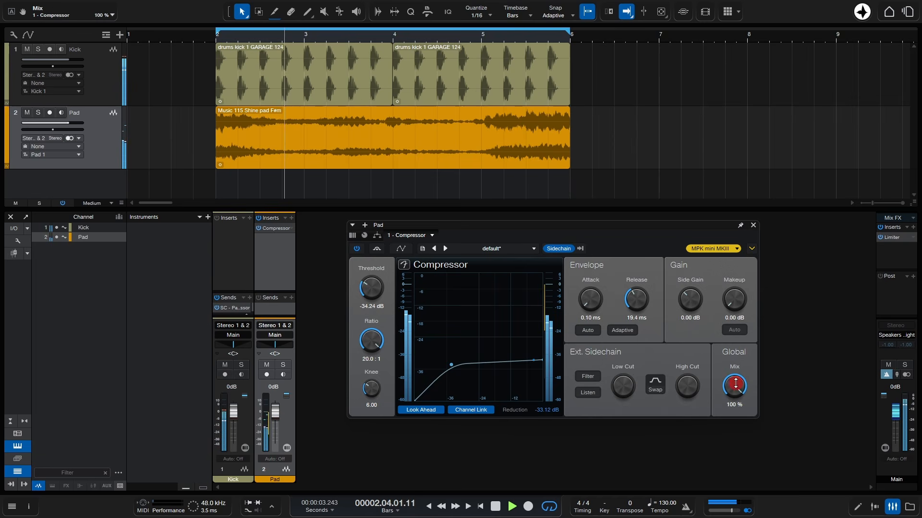
pyautogui.moveTo(735, 386); pyautogui.dragTo(737, 358)
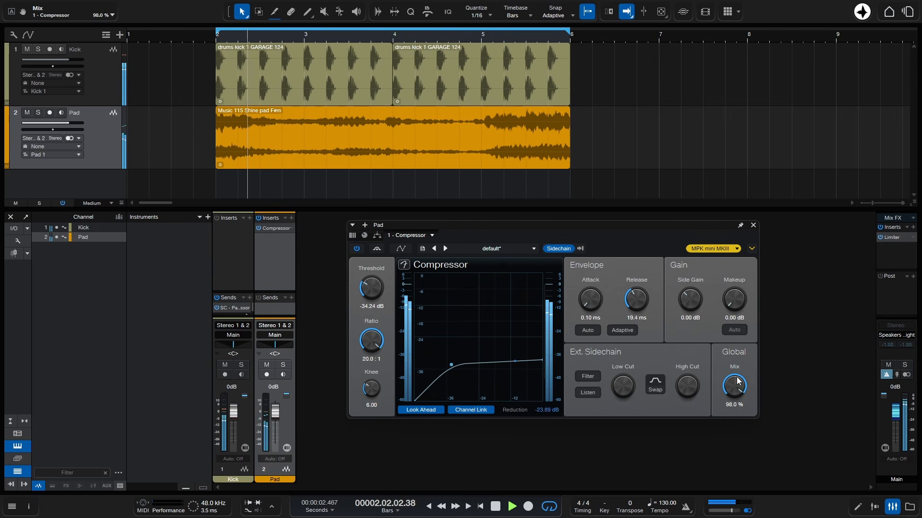
pyautogui.press('space')
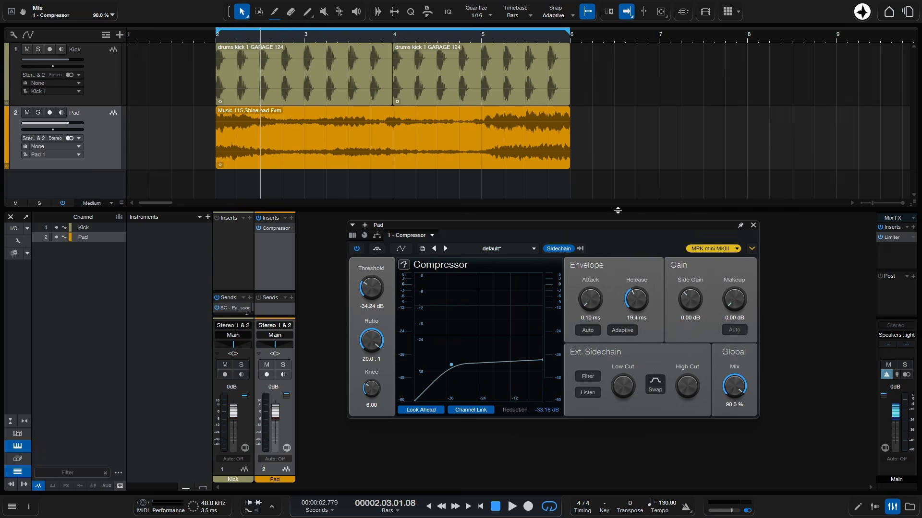
# Switch the Kick's feed to the Pad Compressor's sidechain from a send to the channel output
pyautogui.click(581, 249)
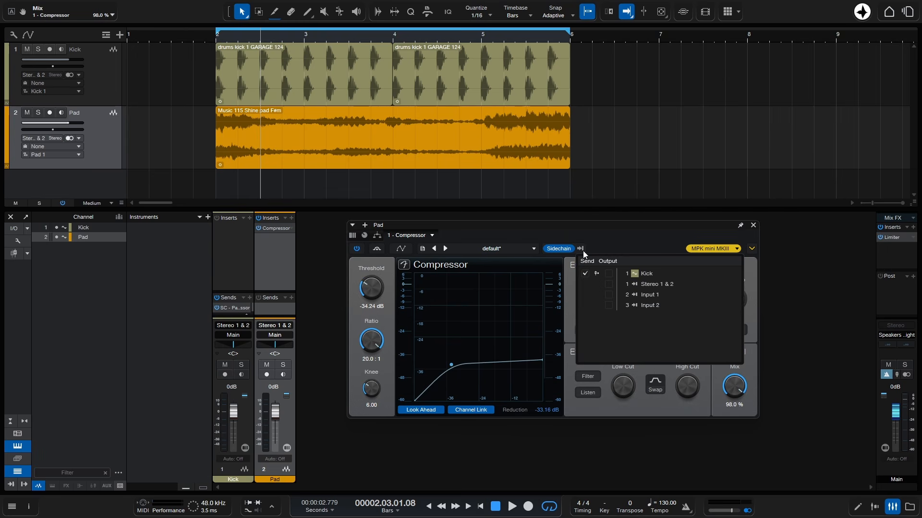
pyautogui.click(608, 273)
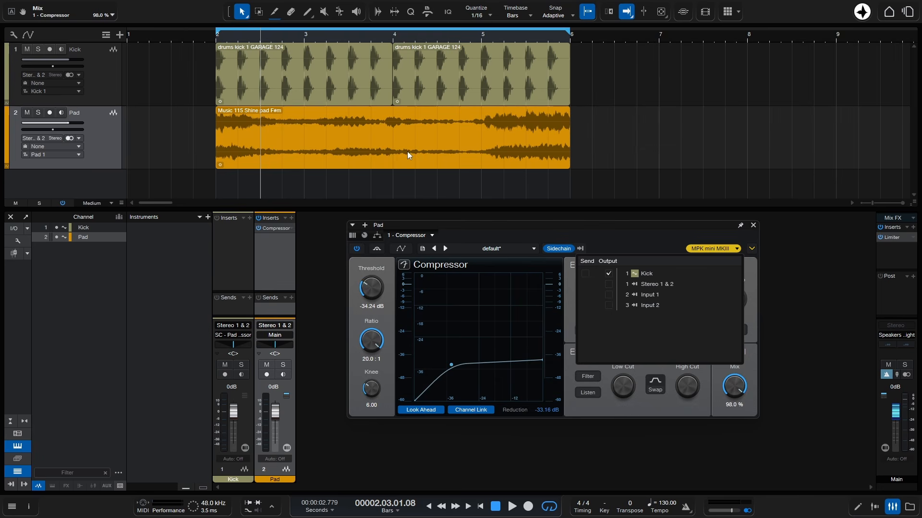
pyautogui.click(631, 235)
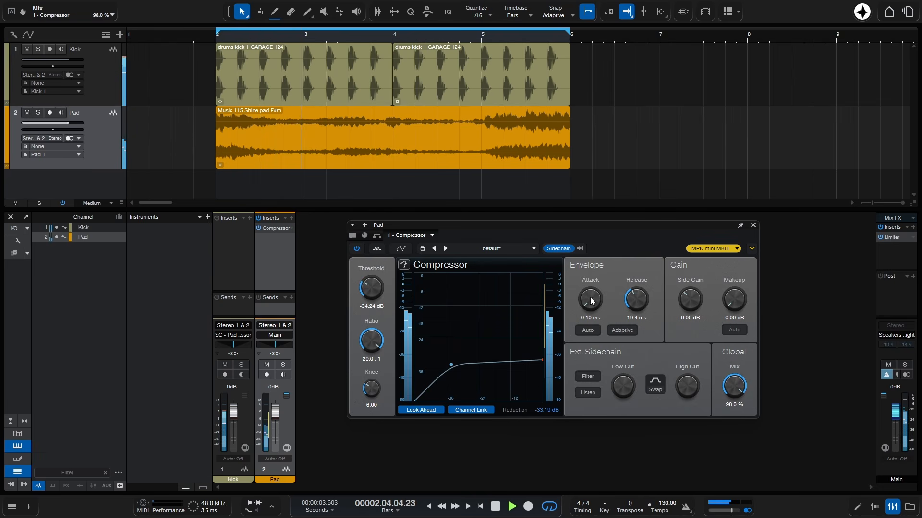
# Adjust the Pad Compressor's envelope during playback, trying a release of 1.92 s and ending at a 25.3 ms release and 13.3 ms attack
pyautogui.click(591, 300)
pyautogui.moveTo(632, 303); pyautogui.dragTo(641, 256)
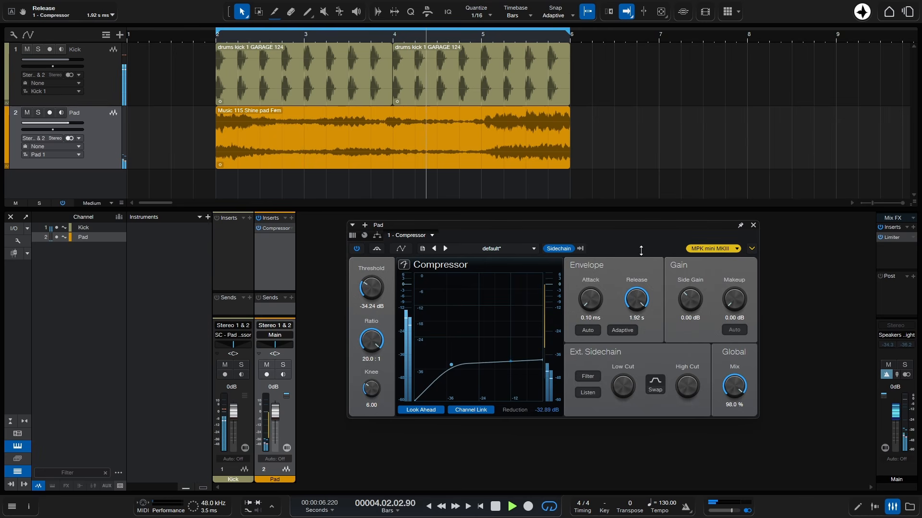
pyautogui.moveTo(641, 253); pyautogui.dragTo(642, 307)
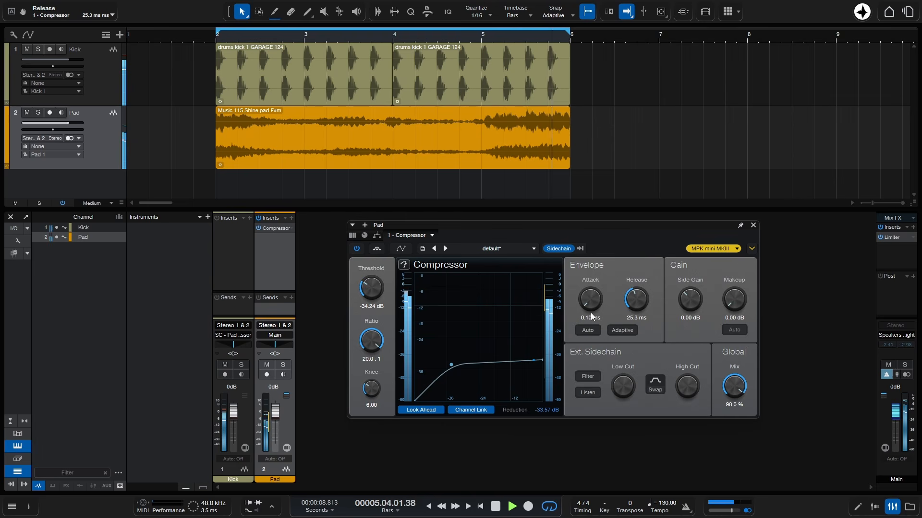
pyautogui.moveTo(589, 307); pyautogui.dragTo(597, 255)
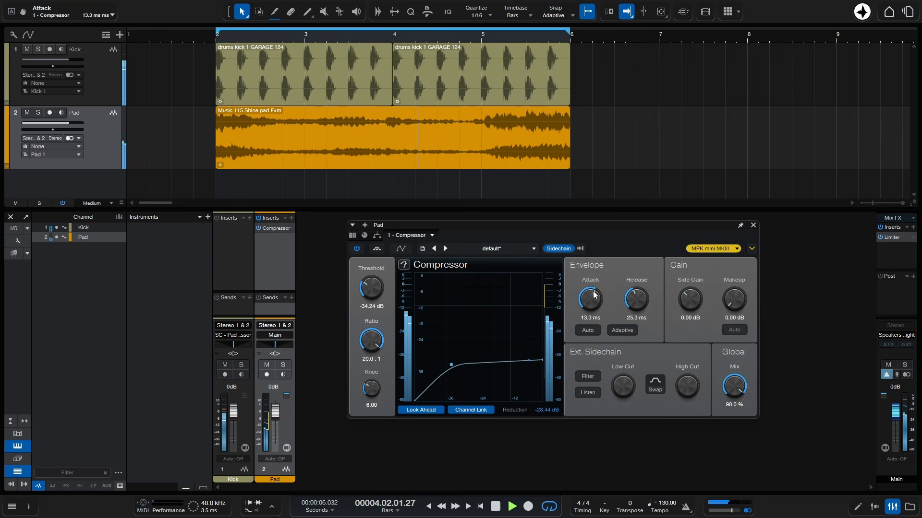
# Switch the Kick's sidechain feed from the channel output back to a send
pyautogui.click(580, 250)
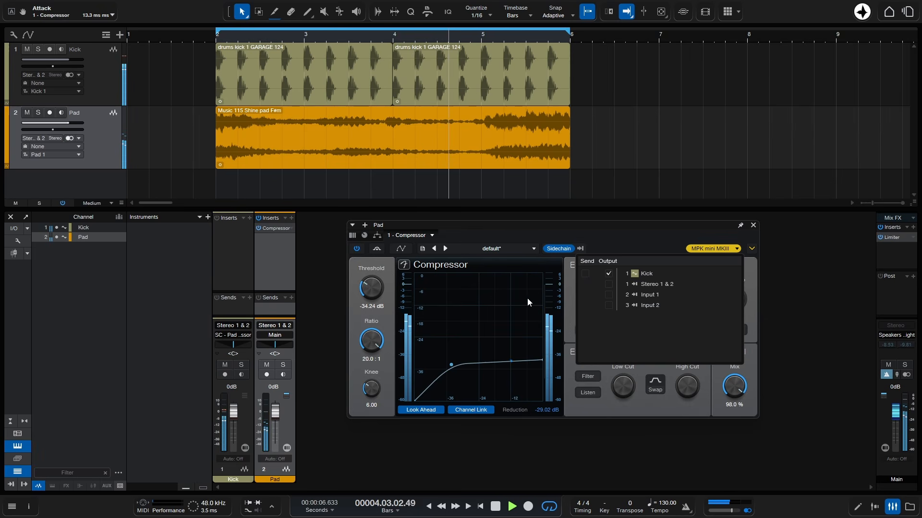
pyautogui.click(584, 274)
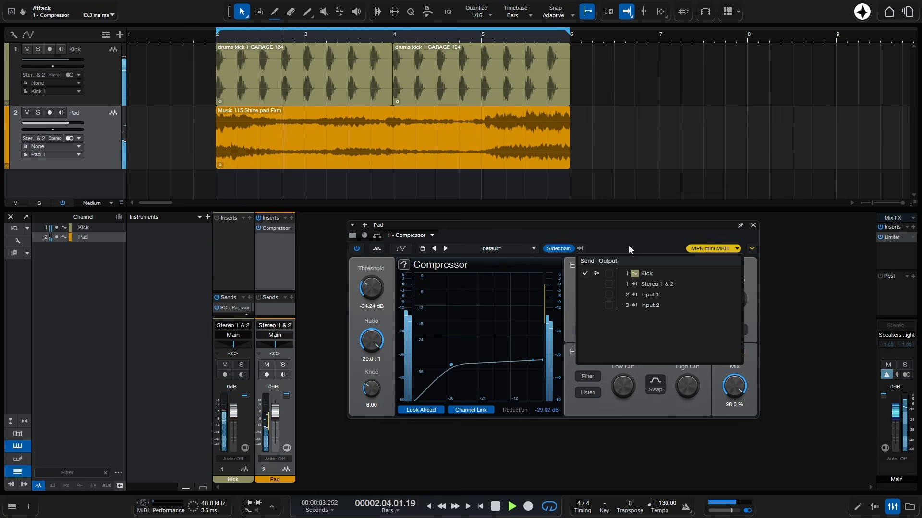